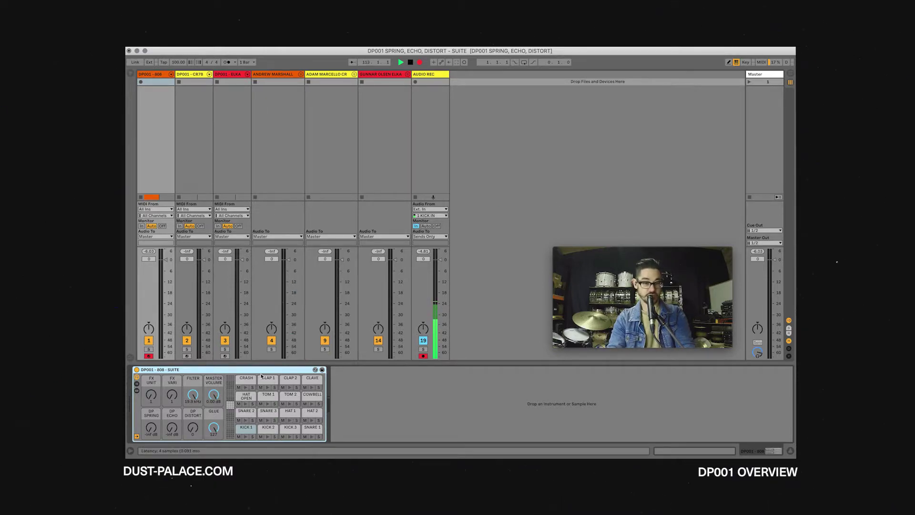
- Browse the drum racks of the CR78, ELKA and 808 kits
click(192, 76)
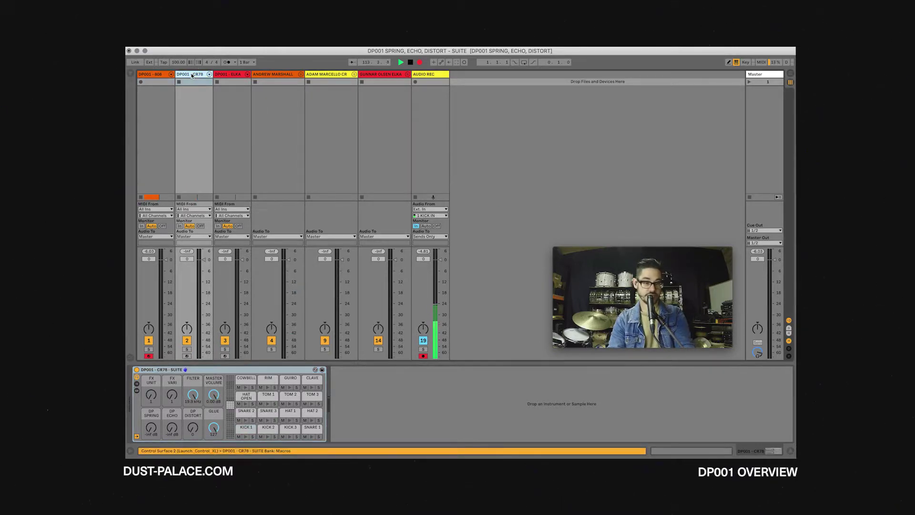
click(234, 75)
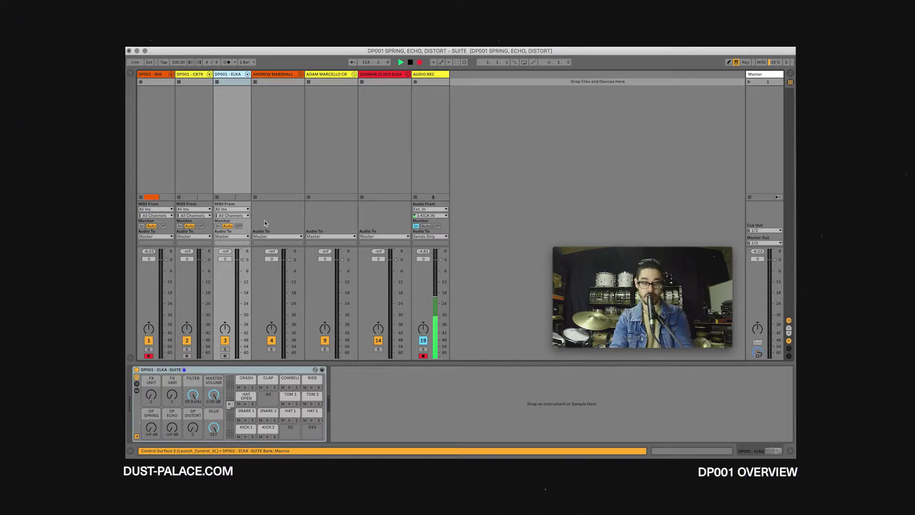
click(157, 75)
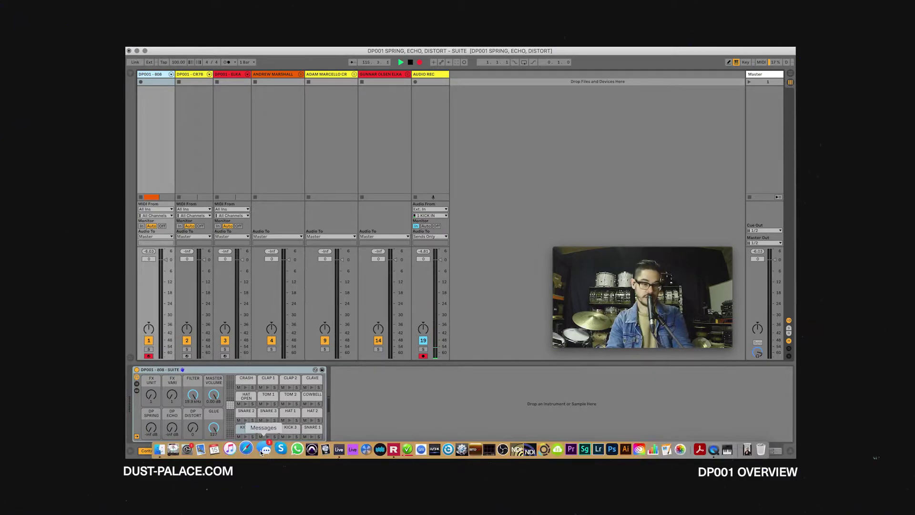
click(190, 74)
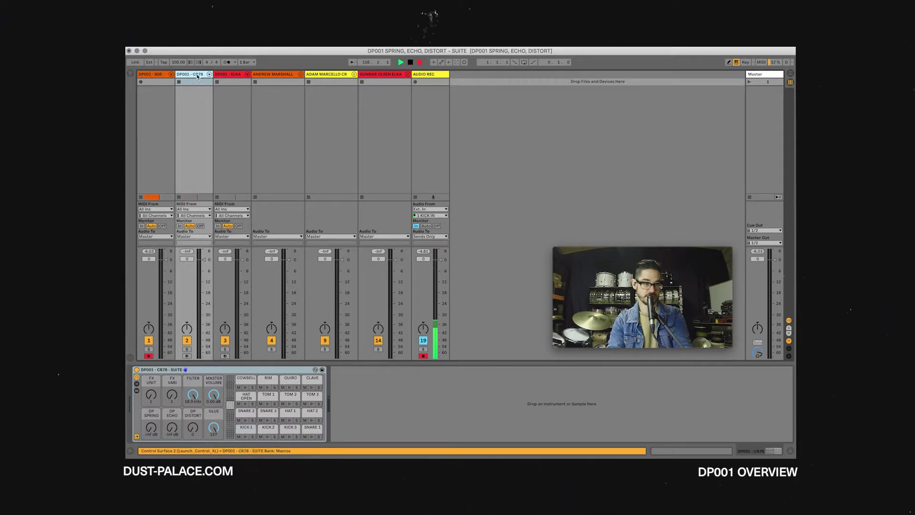
click(231, 75)
- Return to the 808 kit's drum rack and set its FX VARI macro to 2
click(167, 75)
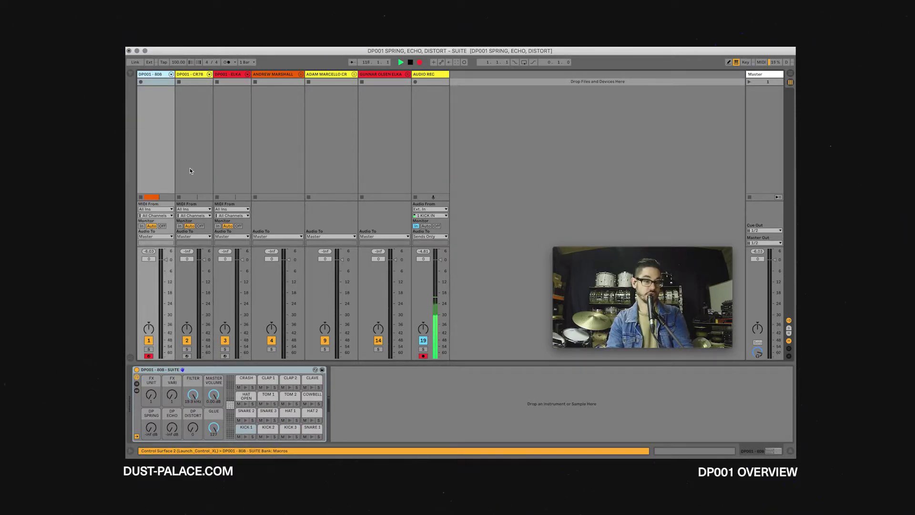
key(Right)
key(Right)
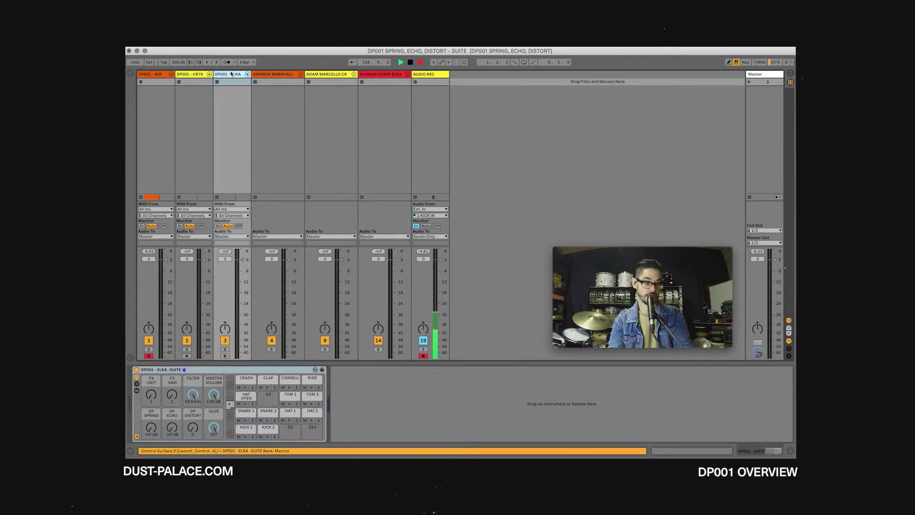
click(151, 75)
click(155, 399)
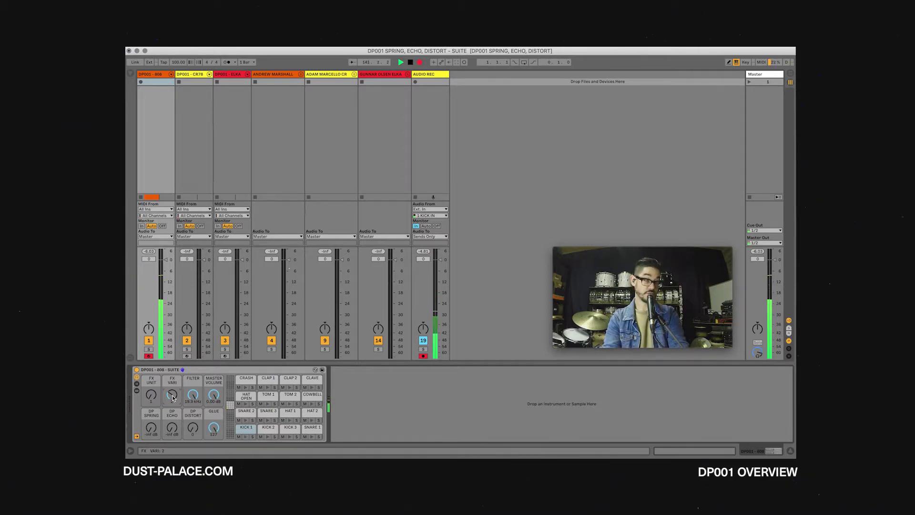
- Sweep the 808 rack's FX VARI knob by scroll and drag to audition variations, ending at 4
scroll(173, 398, up, 1)
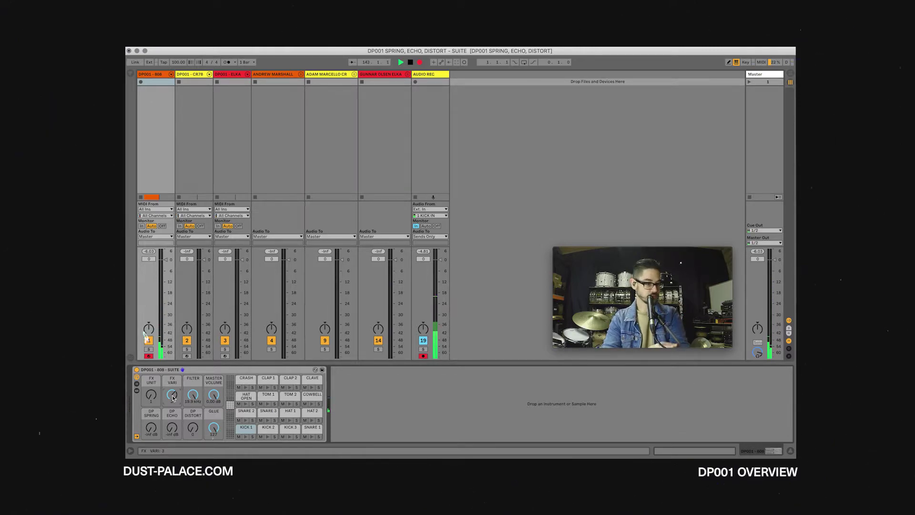
scroll(173, 398, up, 1)
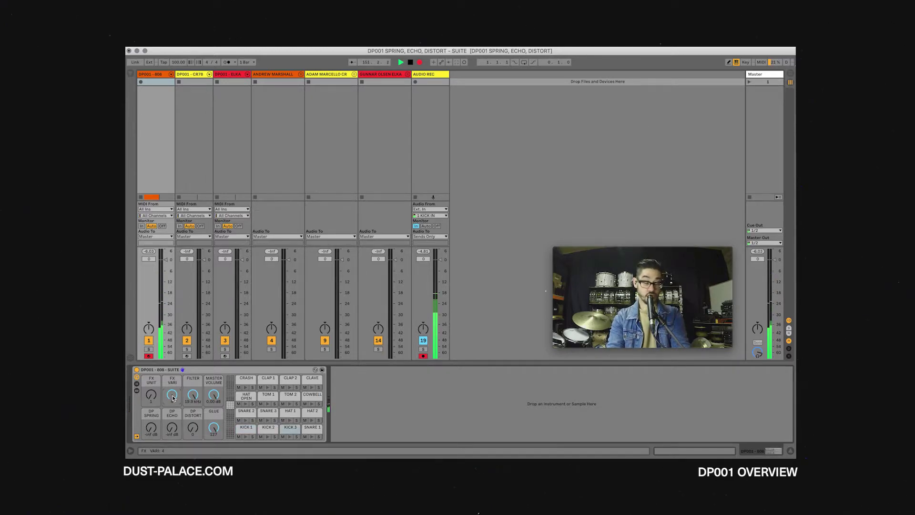
drag(172, 395, 172, 401)
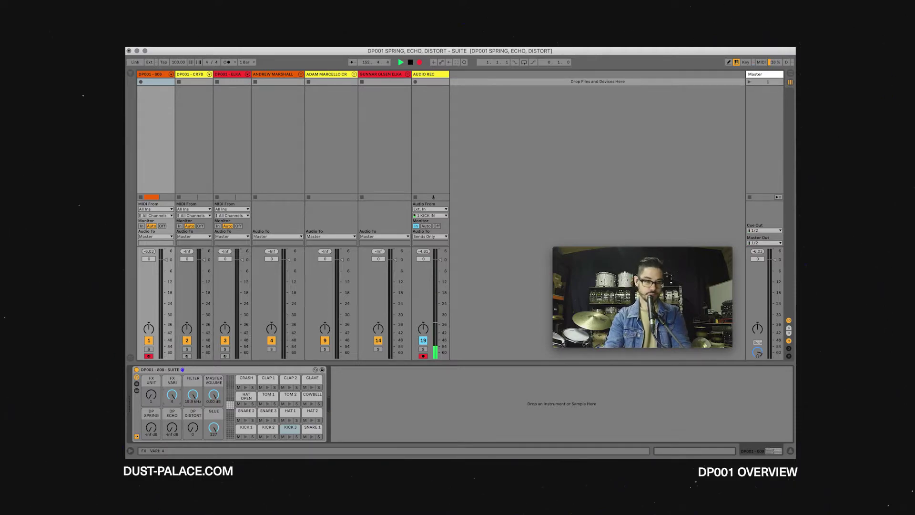
drag(172, 394, 172, 391)
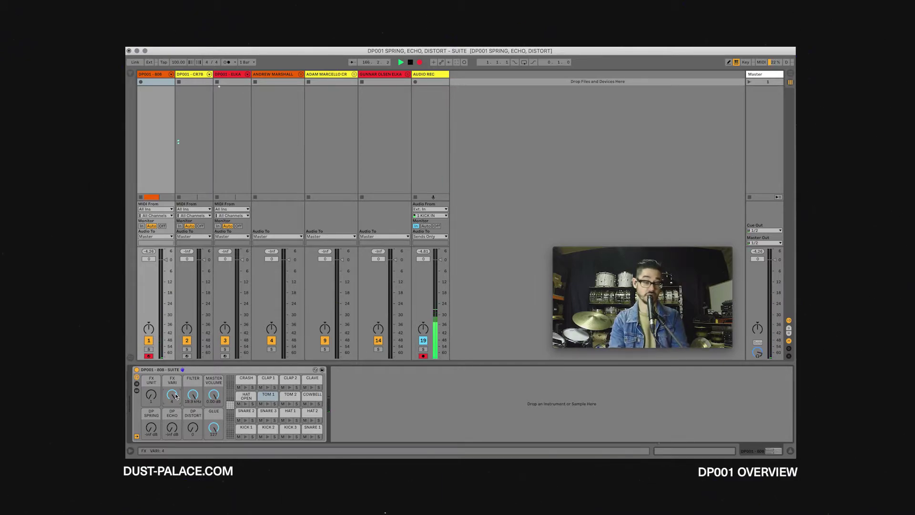
- Drop FX VARI to 1, switch FX UNIT to 2, then raise FX VARI to 4
drag(176, 395, 176, 405)
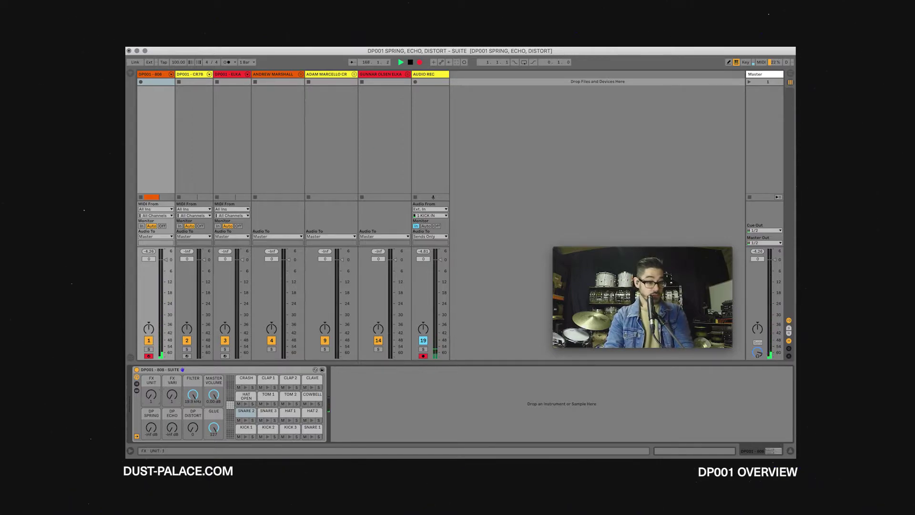
drag(155, 396, 155, 394)
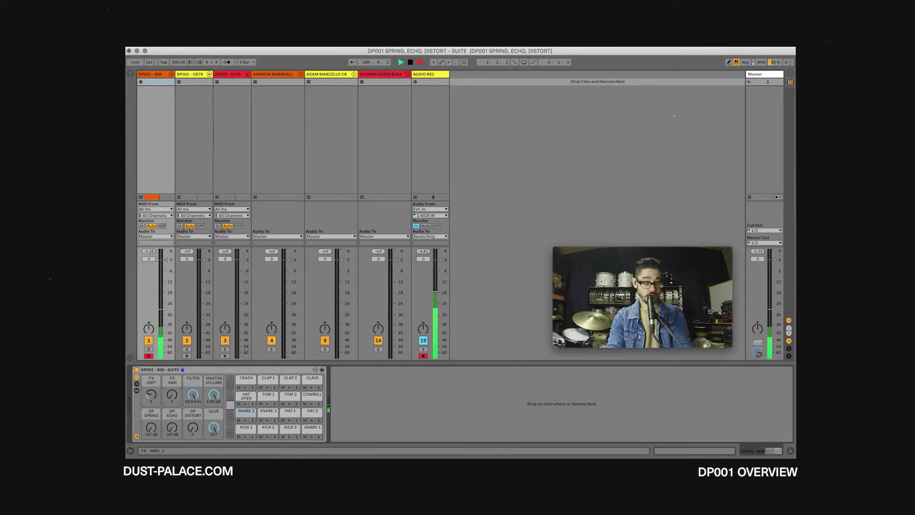
drag(173, 396, 172, 390)
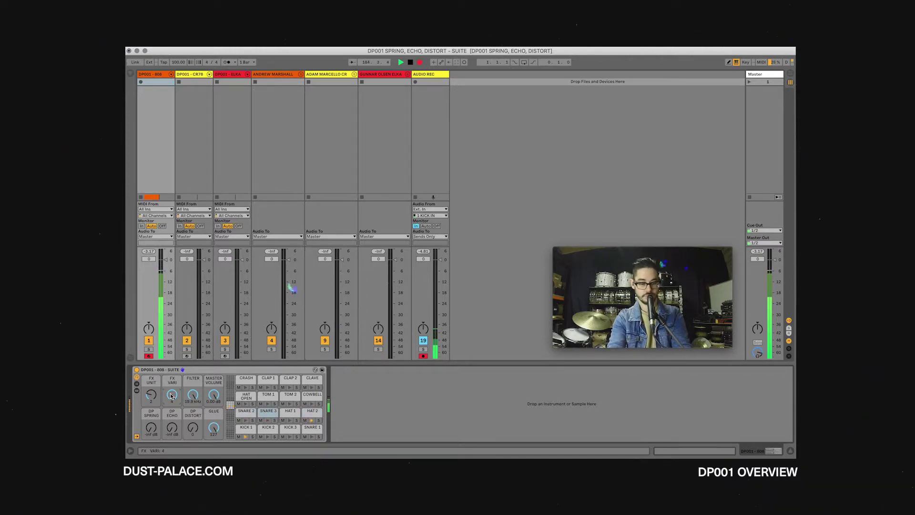
- Change the 808 rack's FX UNIT macro, then move FX VARI up to 4 and down to 1
key(q)
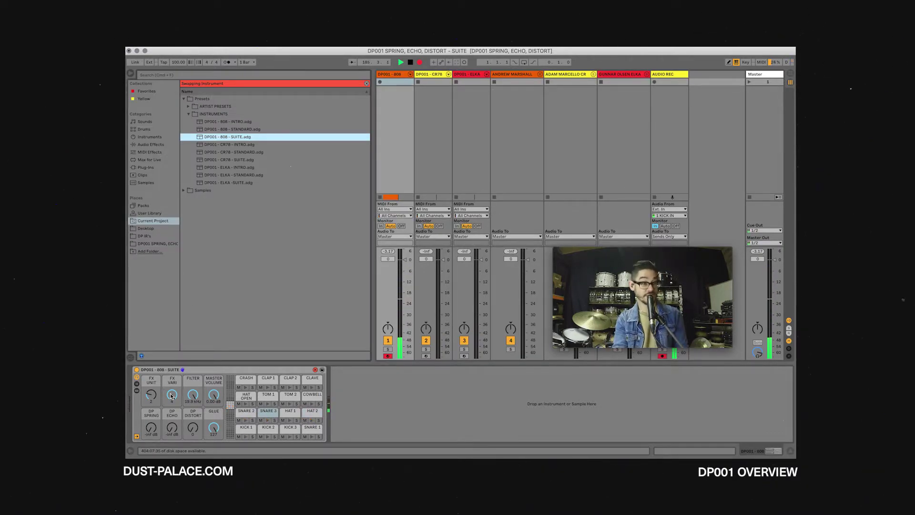
drag(151, 394, 153, 399)
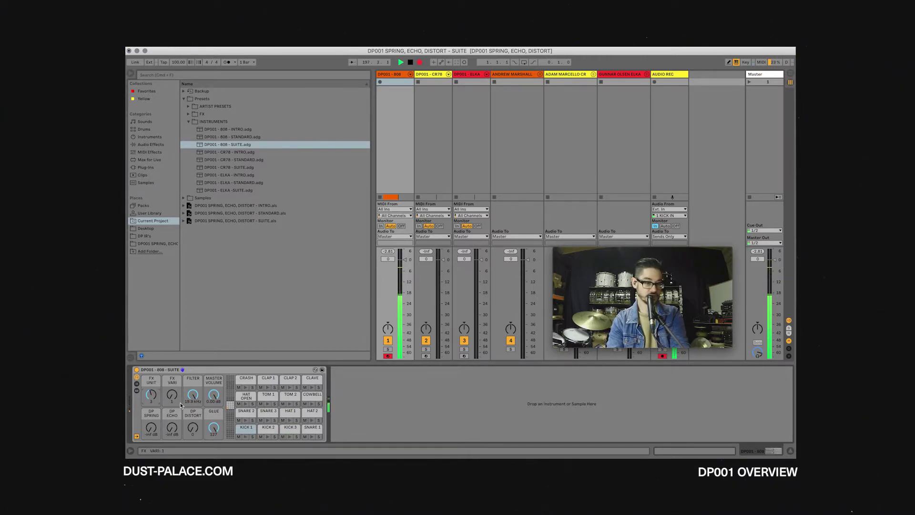
click(152, 398)
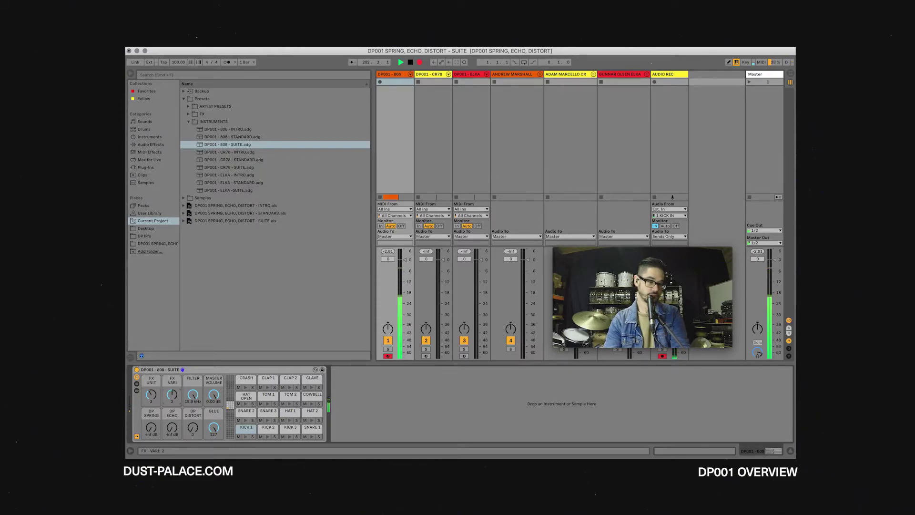
drag(173, 398, 173, 389)
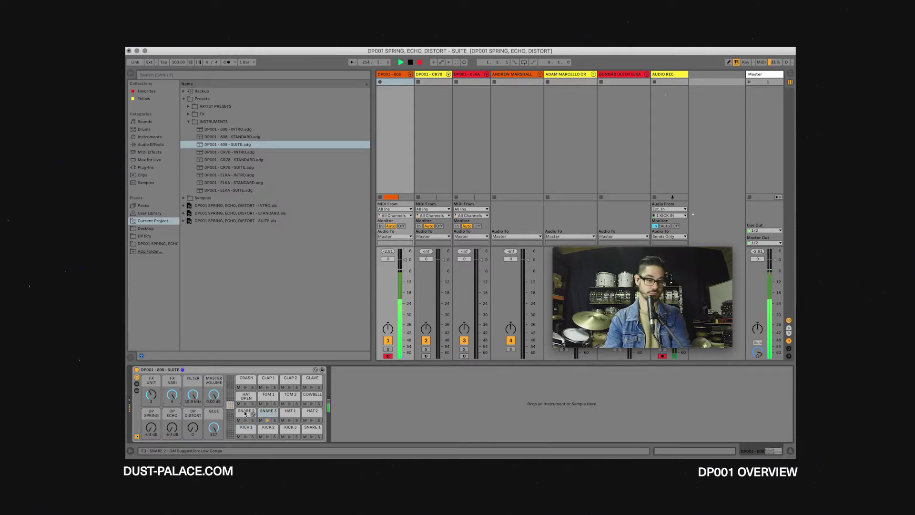
drag(172, 394, 172, 399)
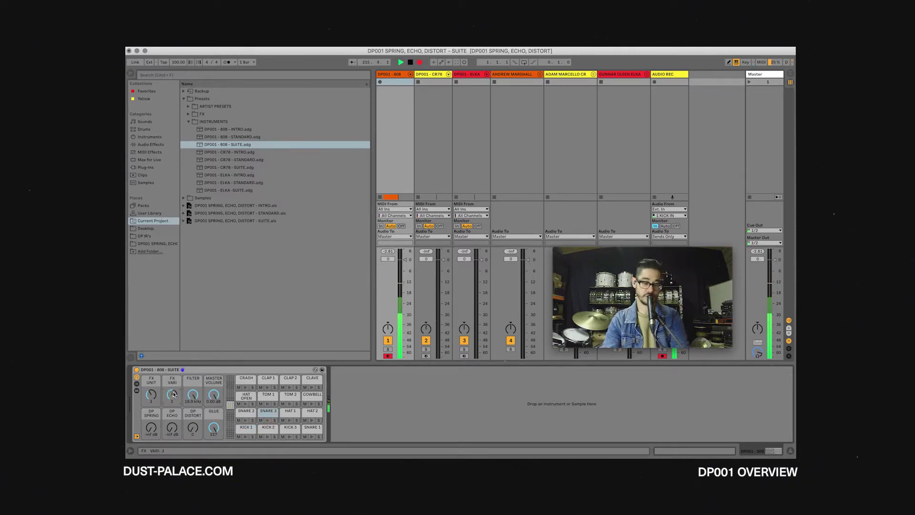
drag(172, 395, 160, 395)
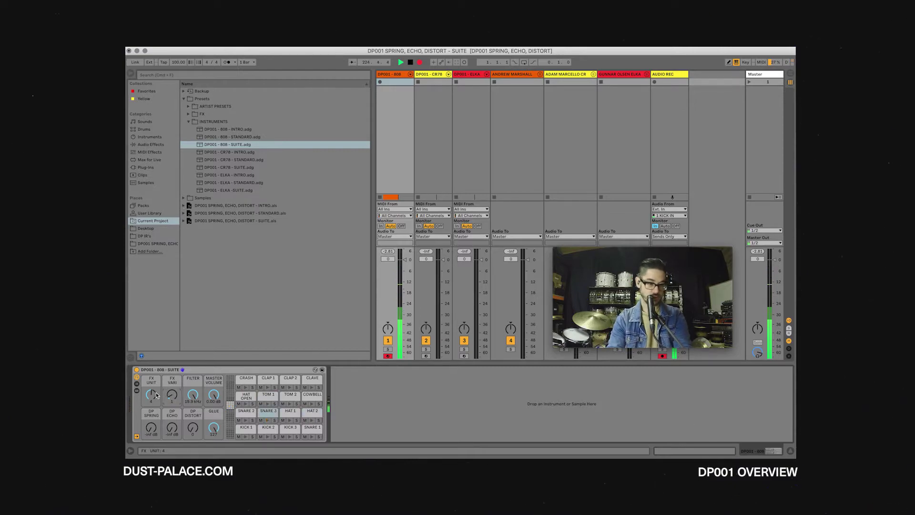
- Switch the 808 kit to FX unit 5 and sweep FX VARI between 4 and 1
drag(156, 395, 154, 397)
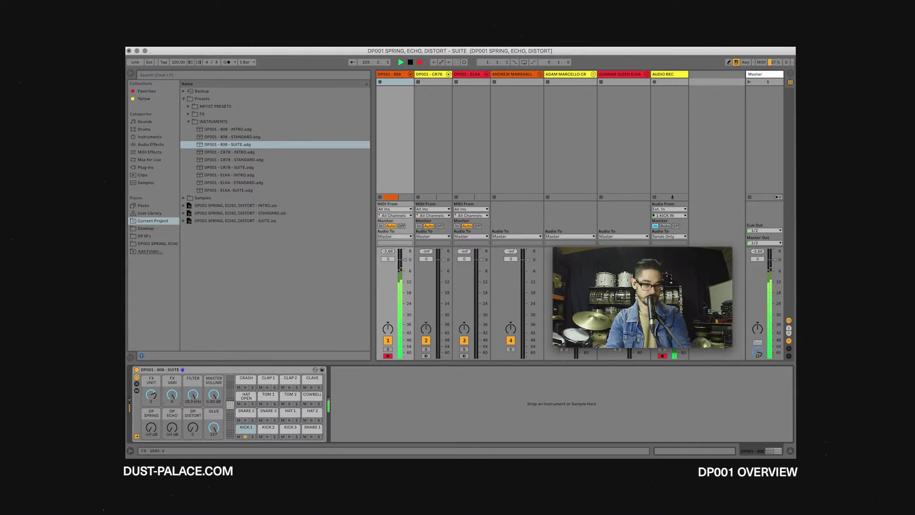
drag(172, 396, 172, 390)
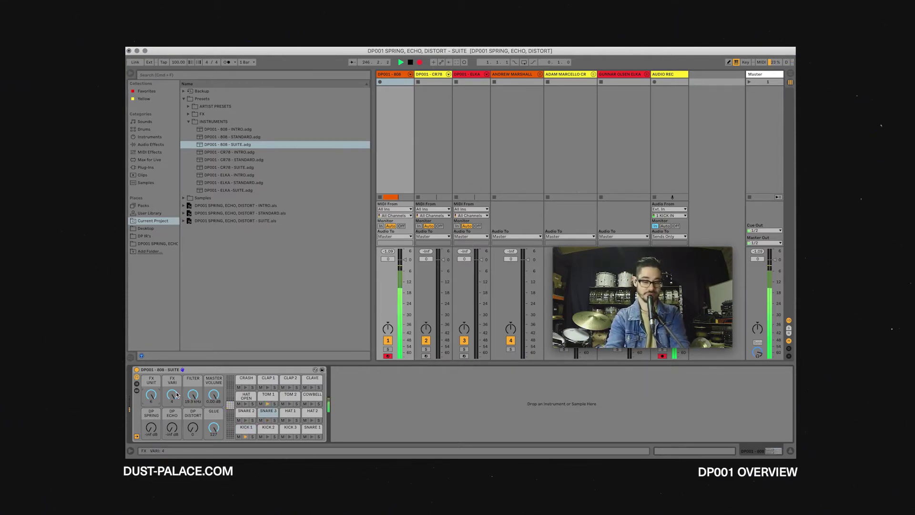
drag(176, 395, 177, 400)
scroll(171, 395, up, 3)
scroll(172, 396, down, 3)
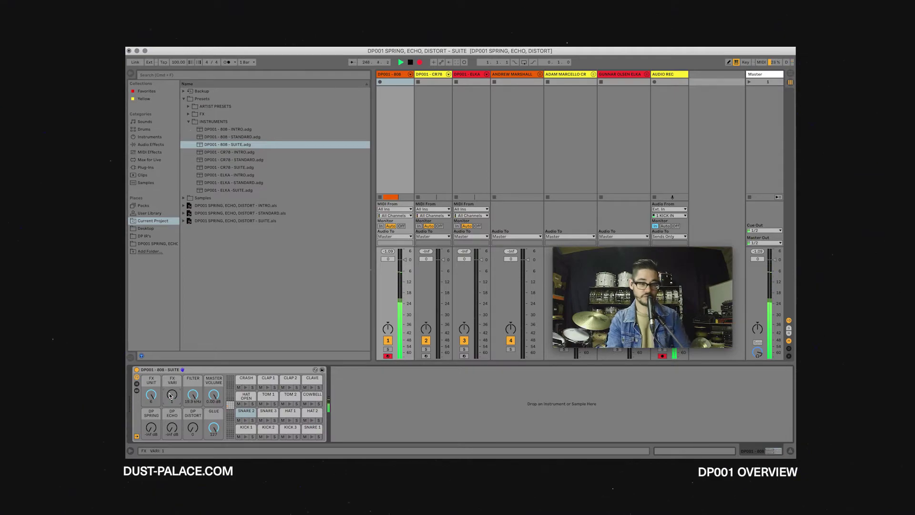
scroll(172, 396, up, 3)
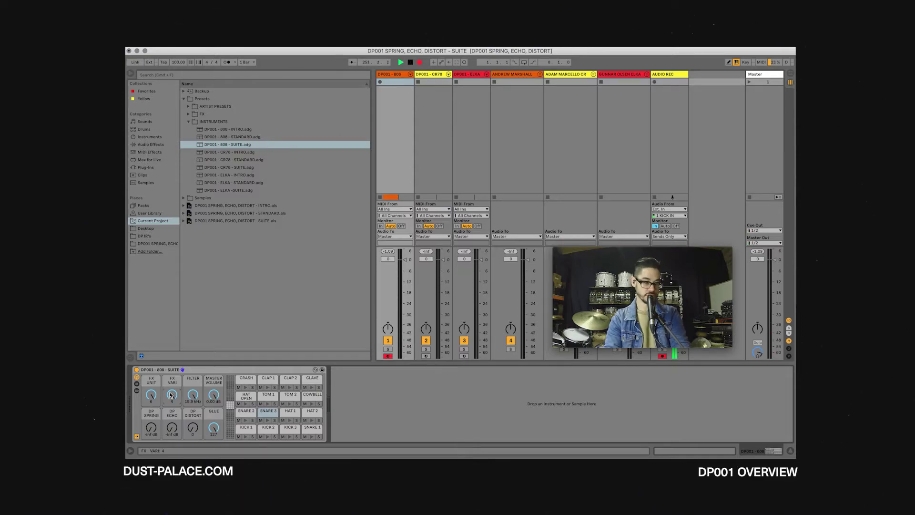
scroll(172, 395, down, 1)
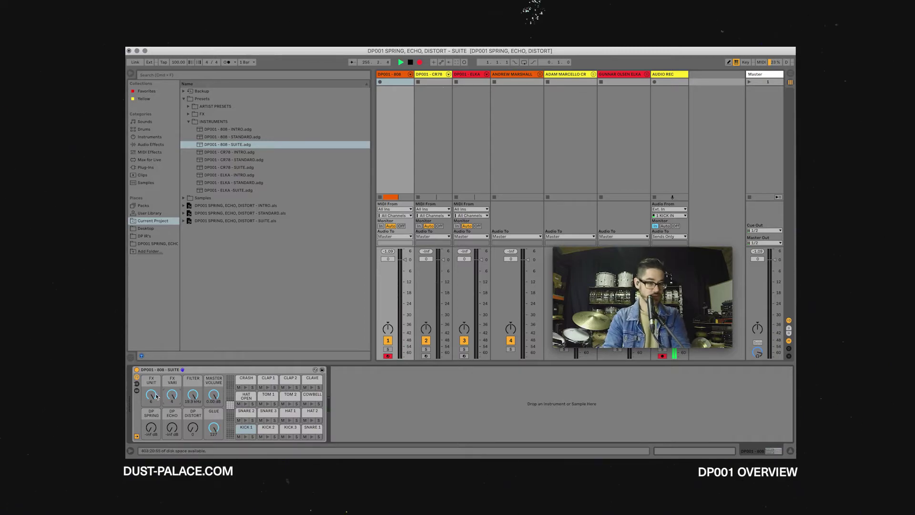
- Drag the 808 rack's FX UNIT knob back down to 1
drag(151, 395, 170, 402)
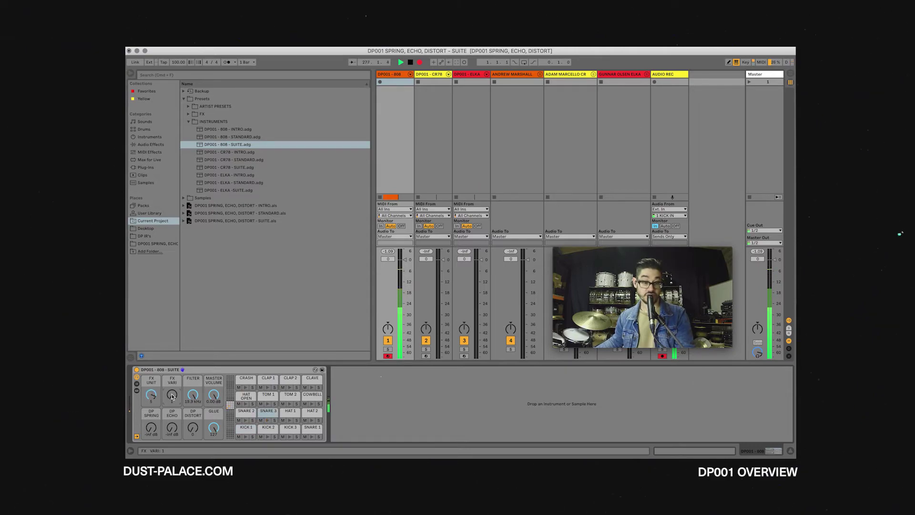
- Drag the 808 rack's FX VARI knob up from 1 to 3
drag(172, 396, 172, 399)
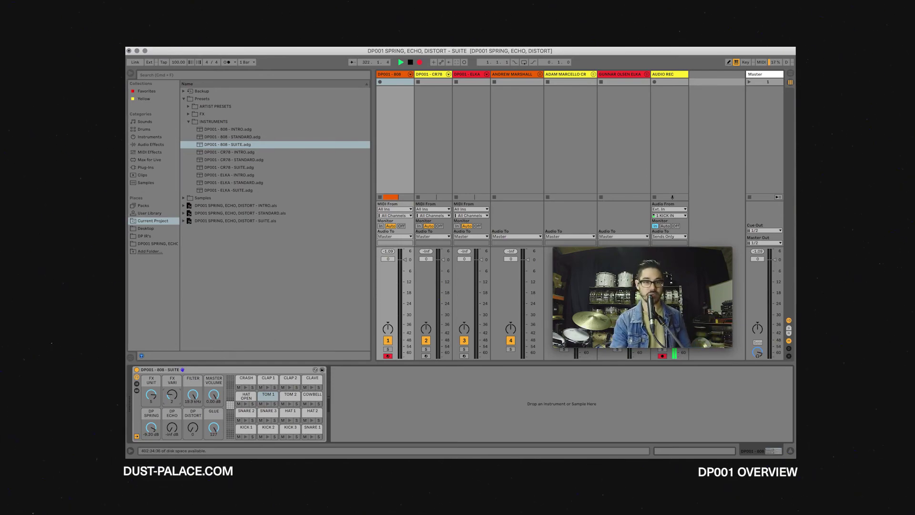
- Show the ELKA kit, move record-arm from the 808 track to ELKA, and set FX VARI to 2
click(404, 97)
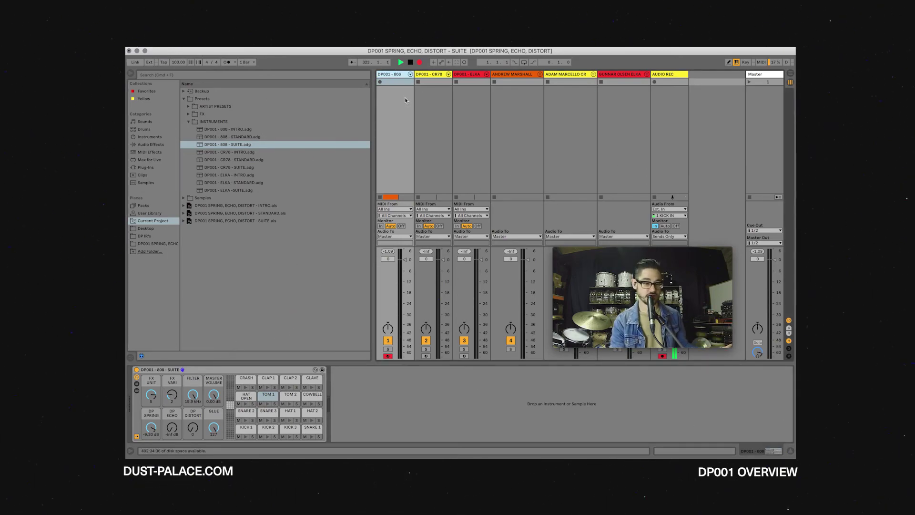
click(438, 78)
click(469, 75)
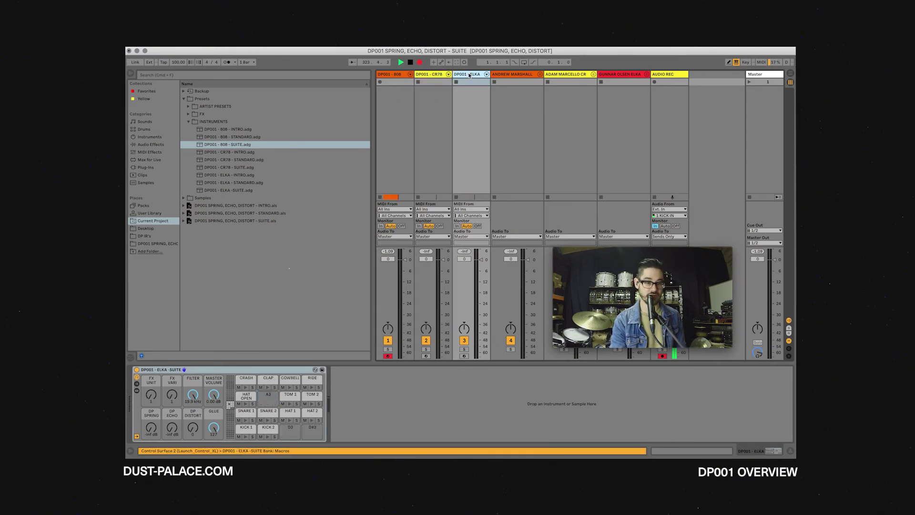
click(387, 356)
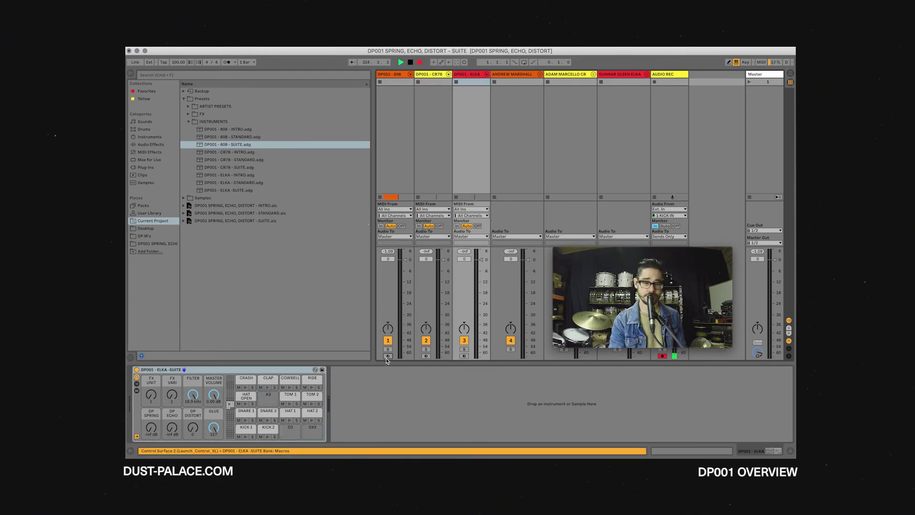
click(464, 356)
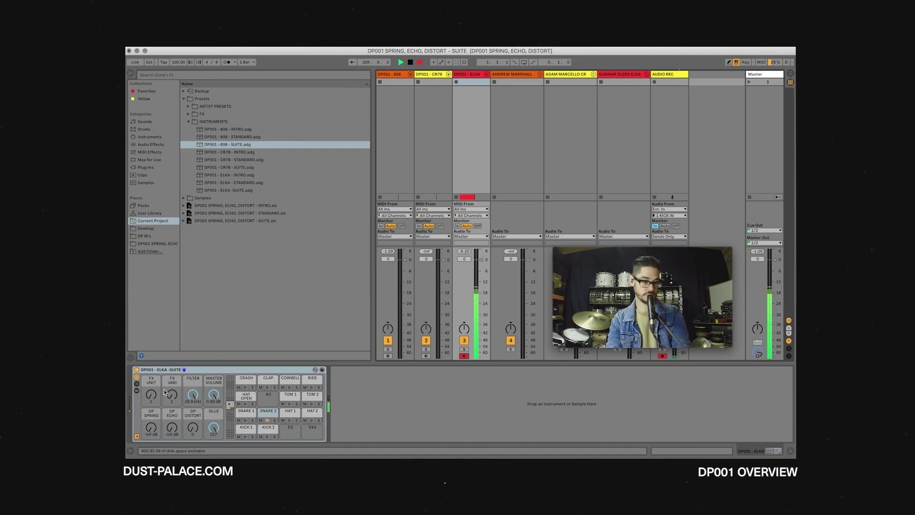
drag(171, 396, 171, 393)
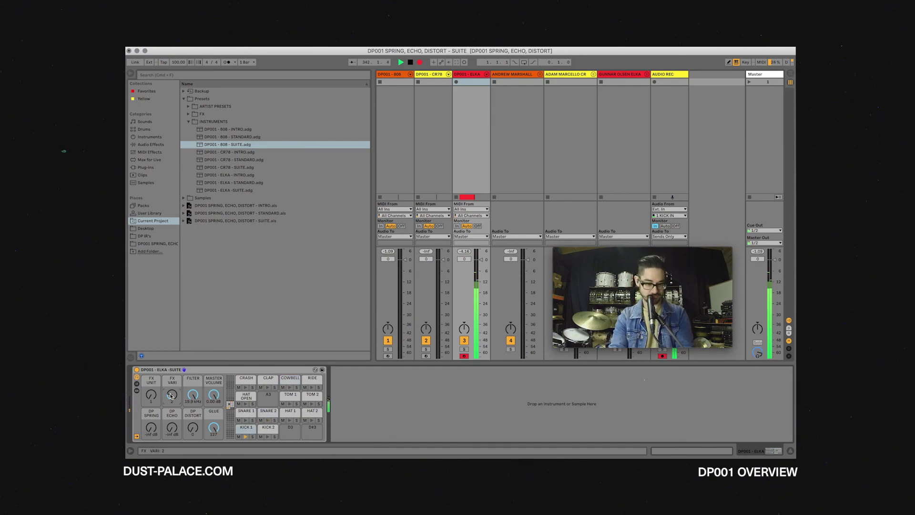
- Trigger a kick on the ELKA kit, then re-arm the 808 track to bring back its rack
key(z)
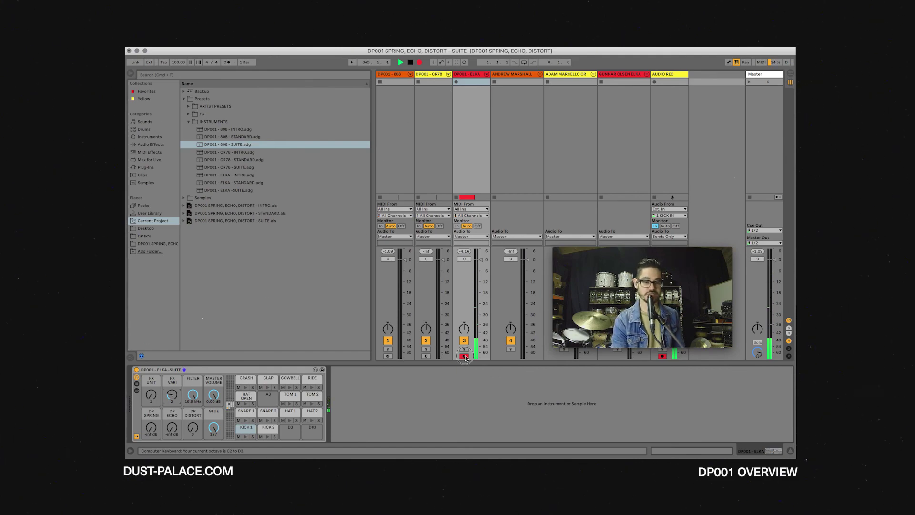
click(388, 356)
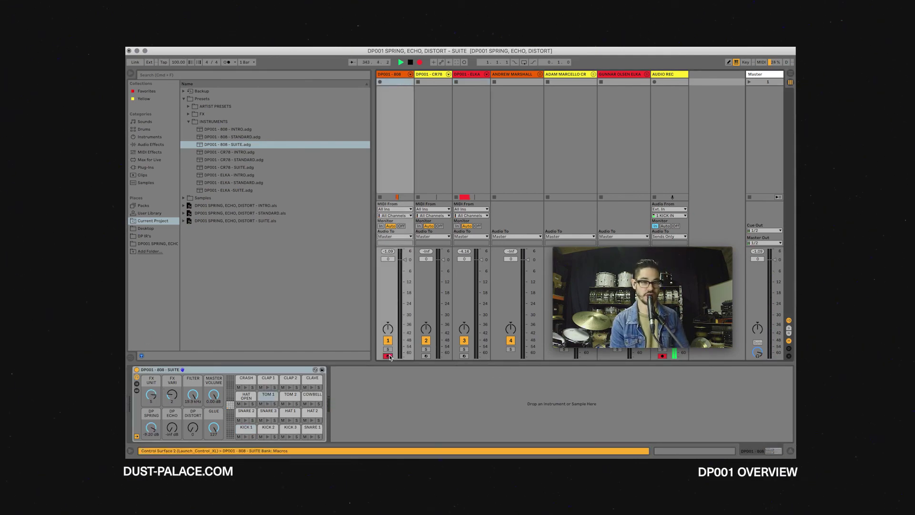